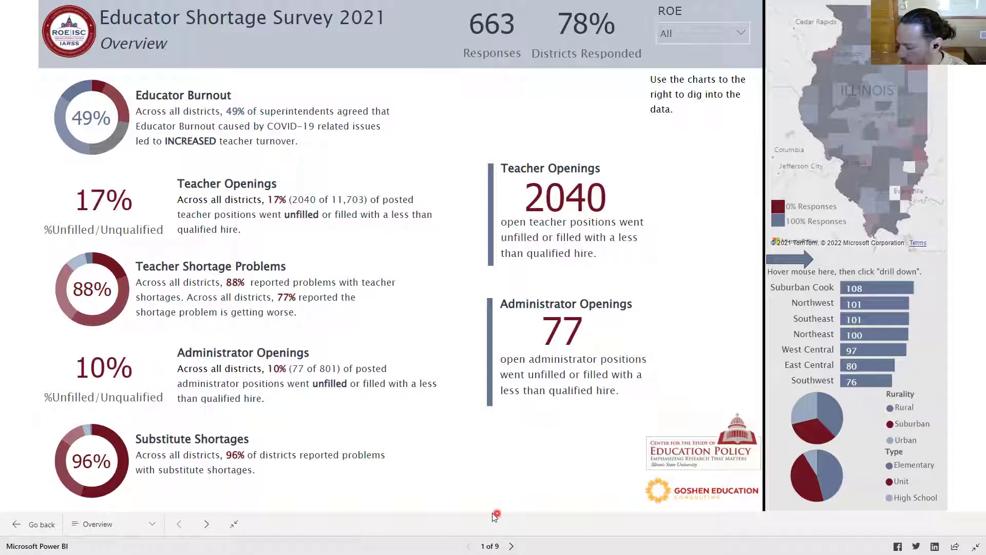
- Browse the report's page list and stay on the Overview page
left_click(128, 527)
scroll(129, 460, "down", 3)
scroll(131, 446, "up", 2)
scroll(130, 446, "up", 1)
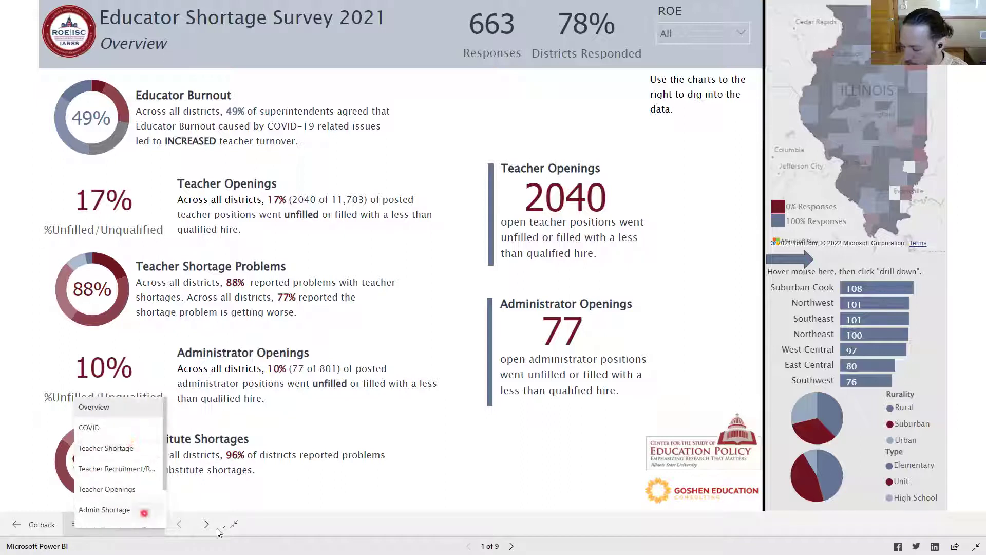
left_click(303, 502)
left_click(478, 355)
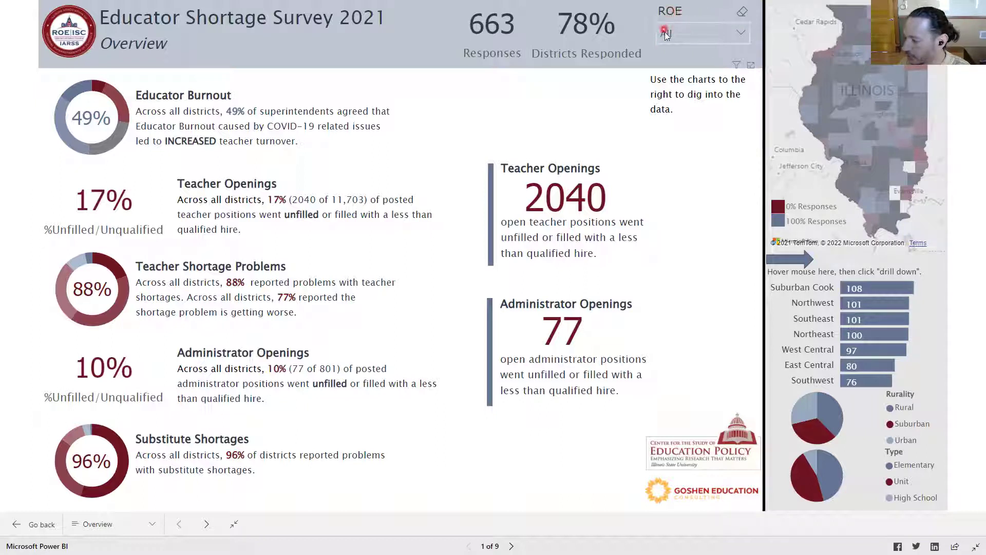
- Filter the whole report to ROE 6, review the results, then remove the filter
left_click(740, 33)
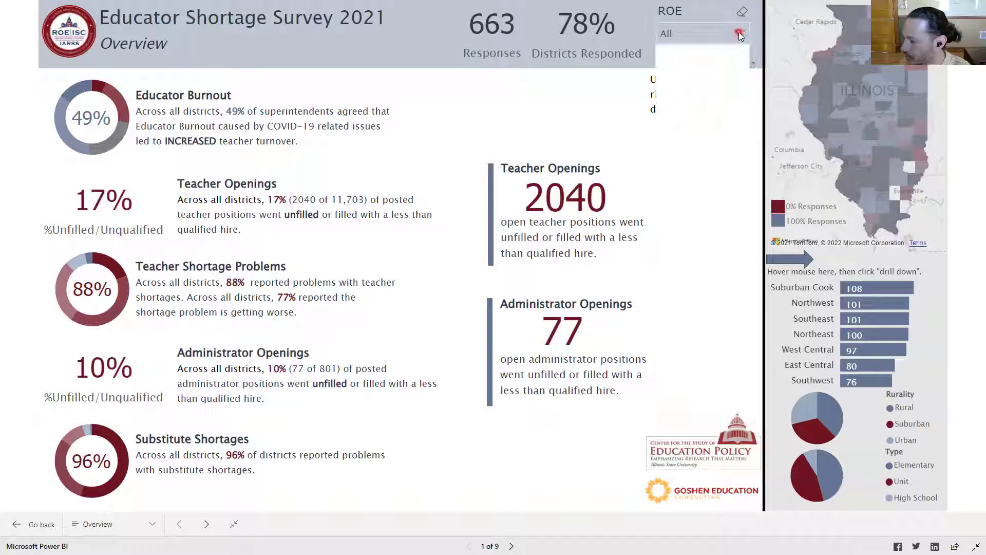
scroll(702, 118, "down", 10)
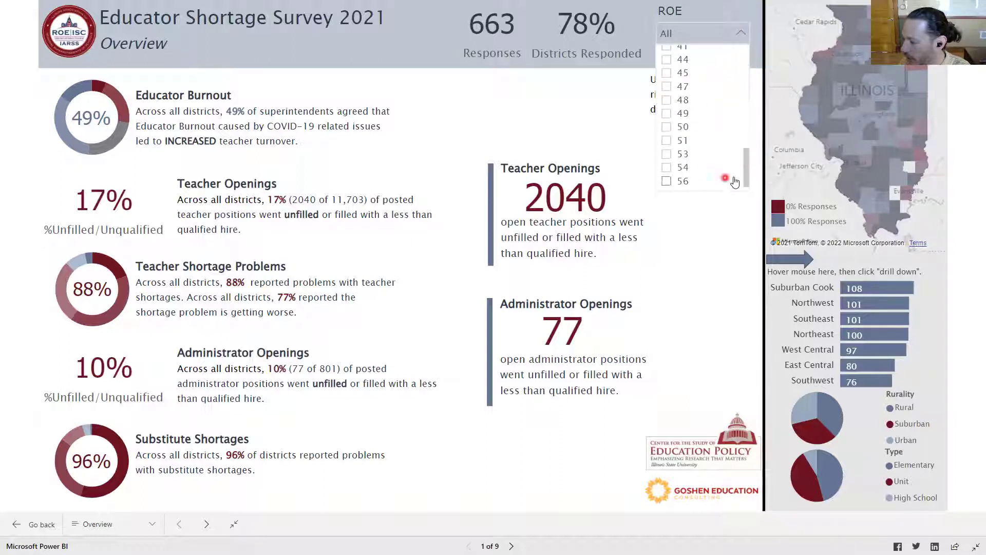
left_click_drag(747, 167, 754, 61)
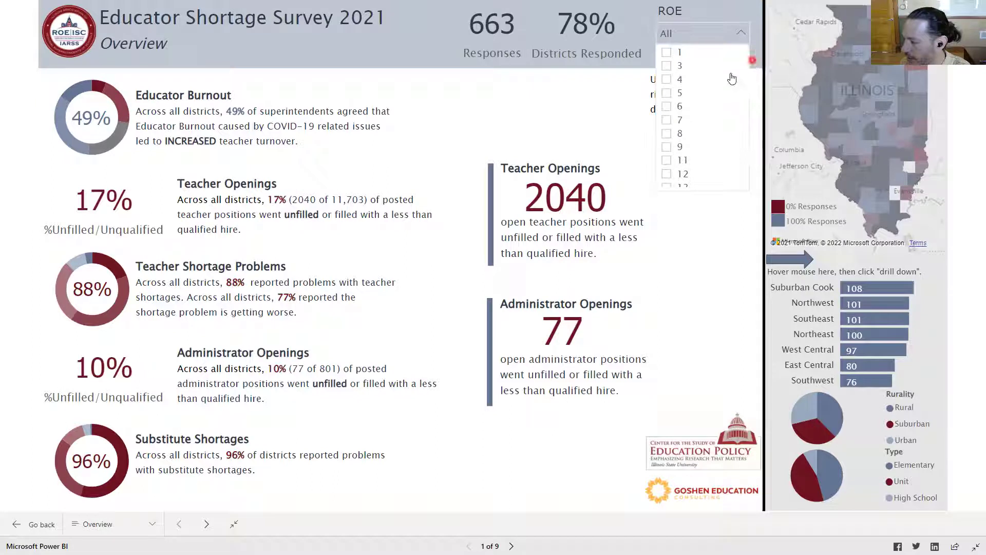
left_click(667, 106)
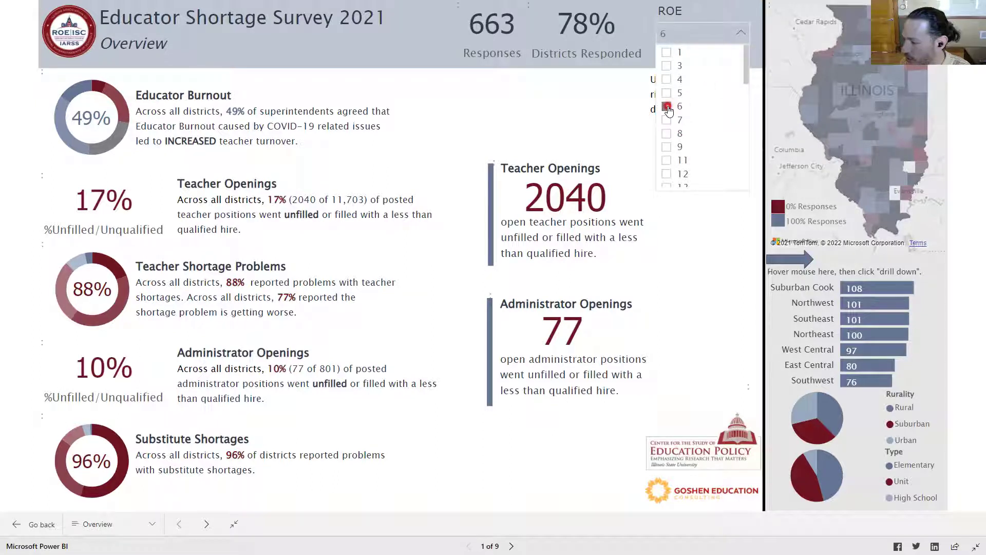
left_click(523, 99)
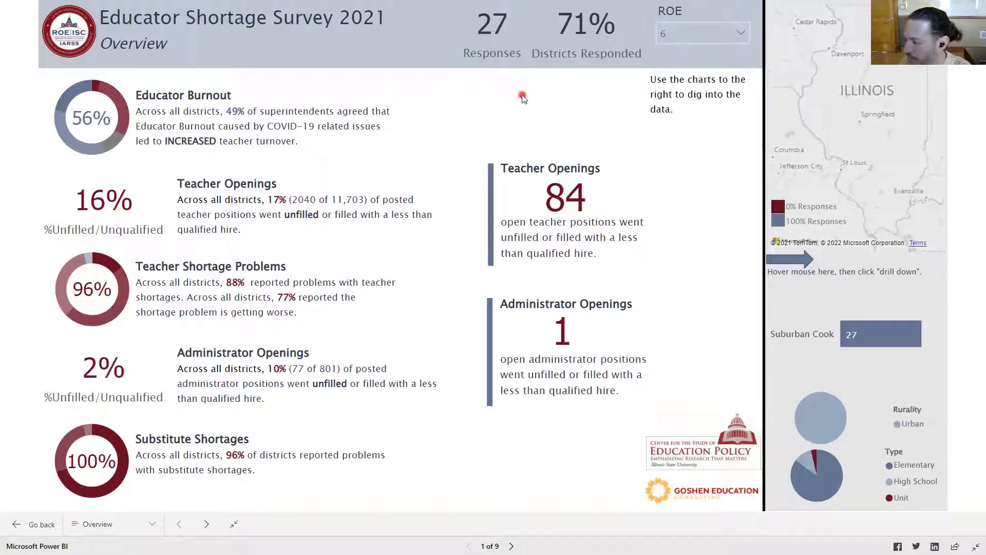
left_click(703, 36)
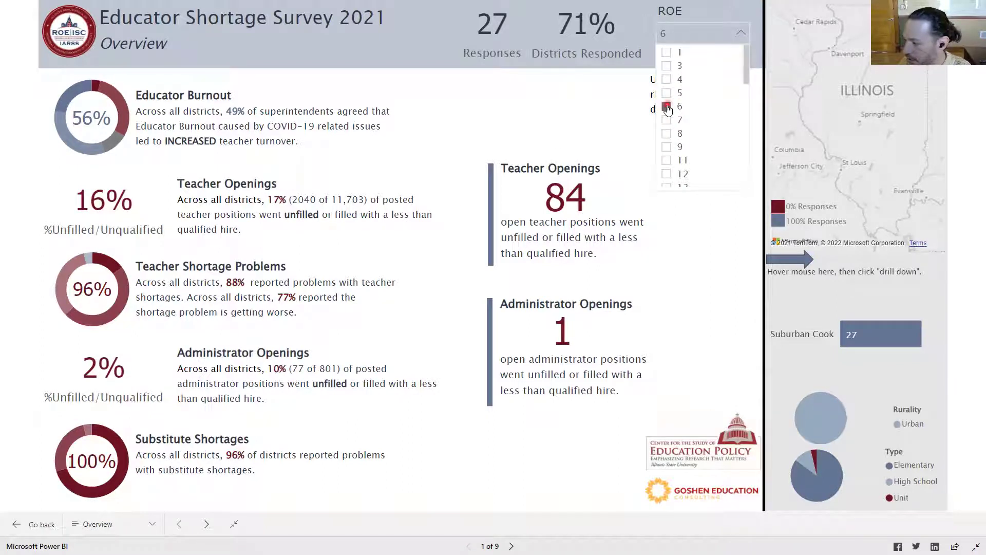
left_click(668, 107)
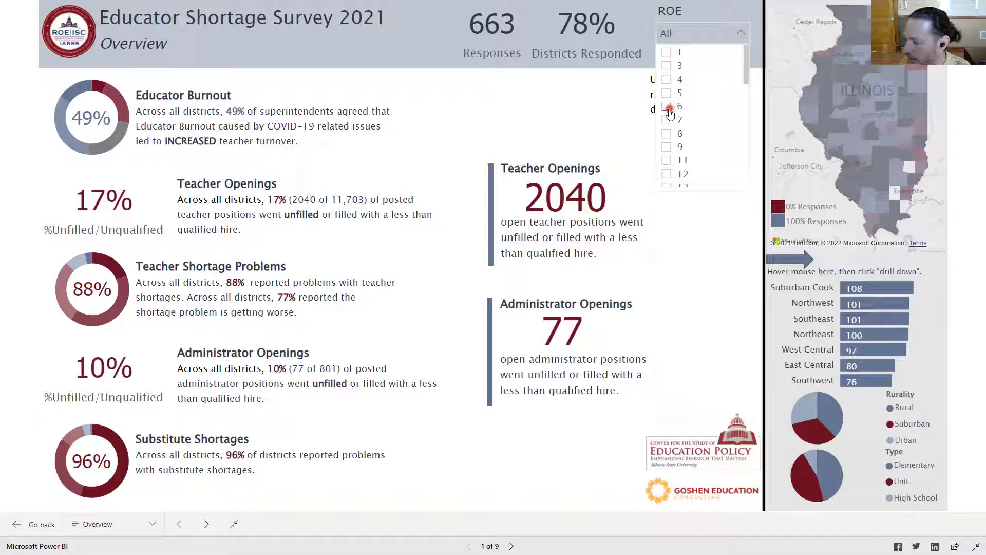
left_click(572, 105)
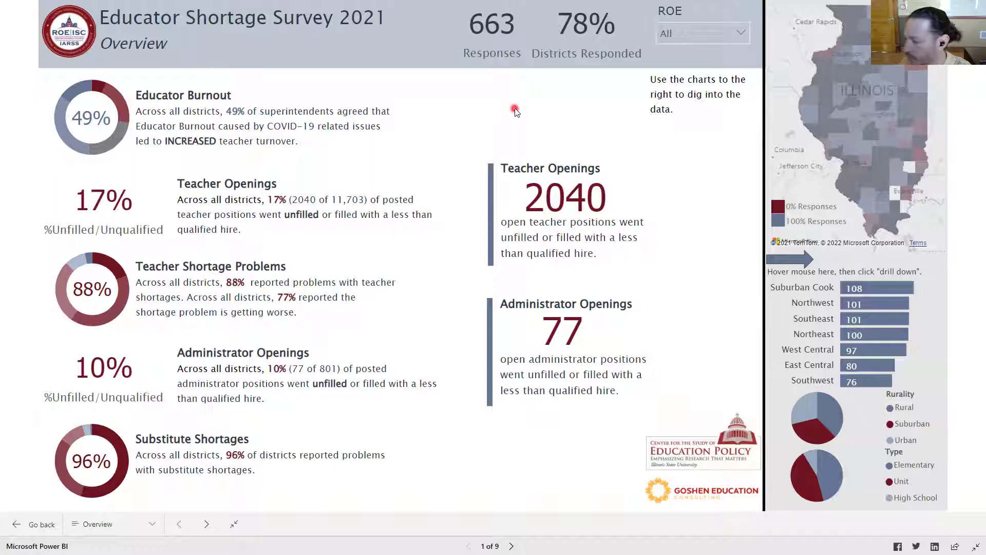
- Cross-filter the report to Christian county, then clear that filter
left_click(832, 135)
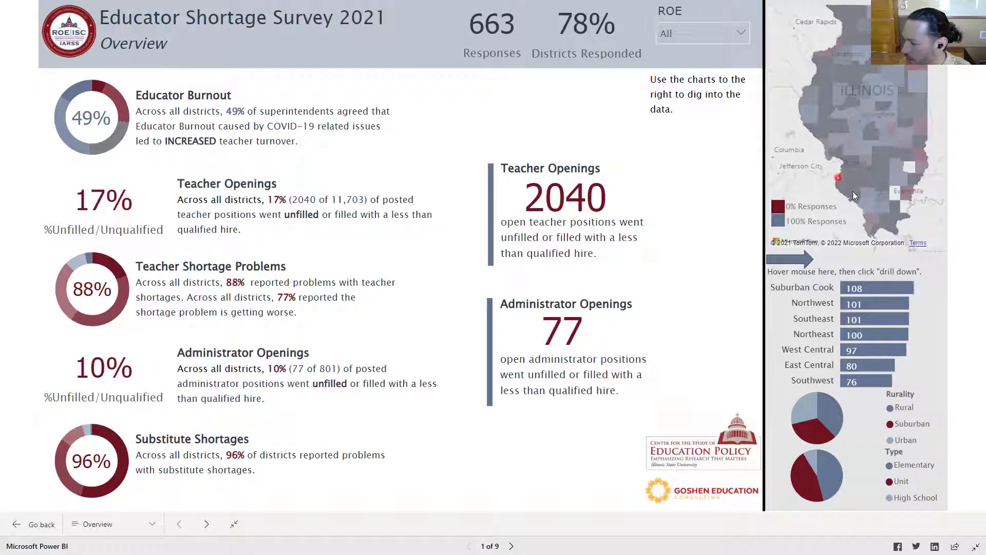
left_click(850, 82)
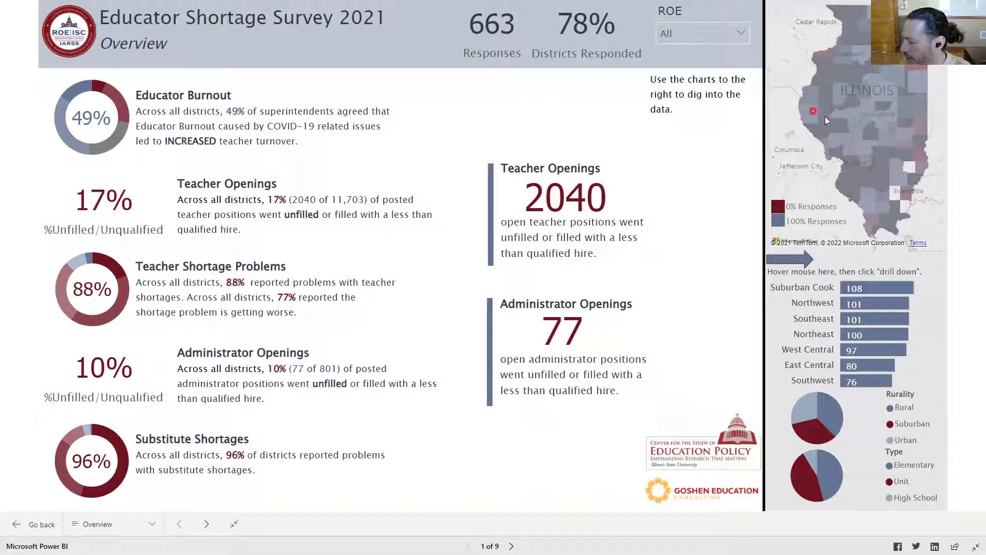
left_click(871, 135)
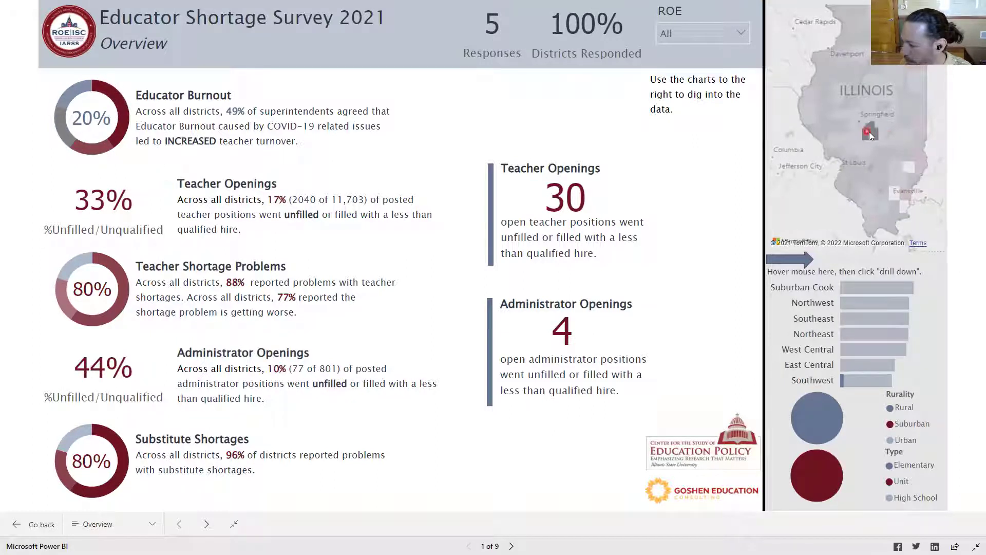
left_click(869, 133)
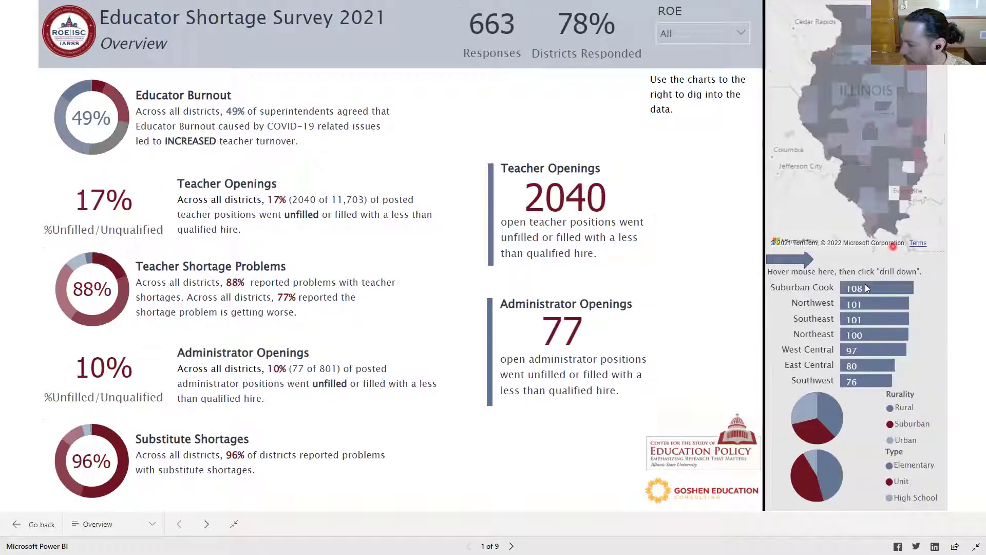
- Drill the region chart into Southwest, ROE 41 Madison, IL, and its districts, then back to all regions
mouse_move(791, 276)
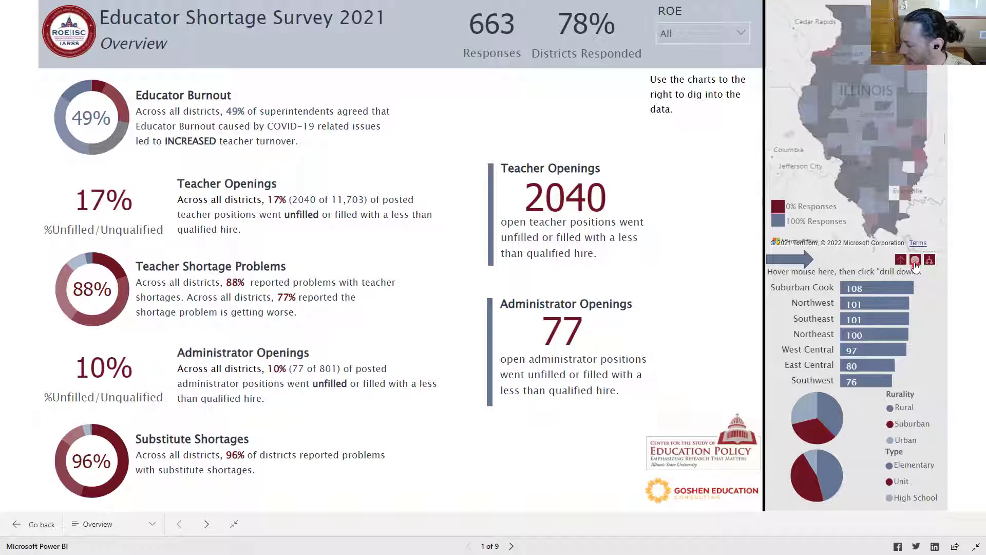
left_click(916, 263)
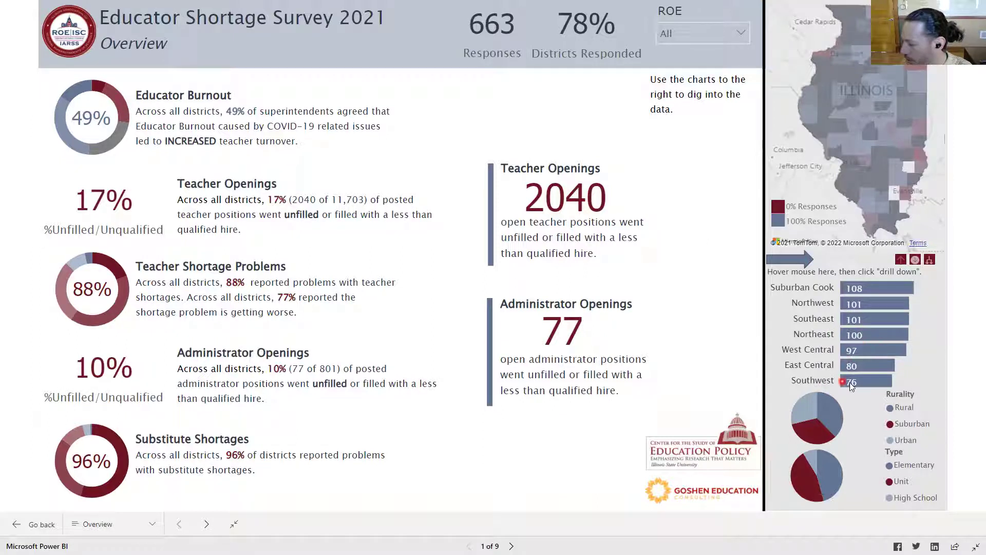
left_click(869, 383)
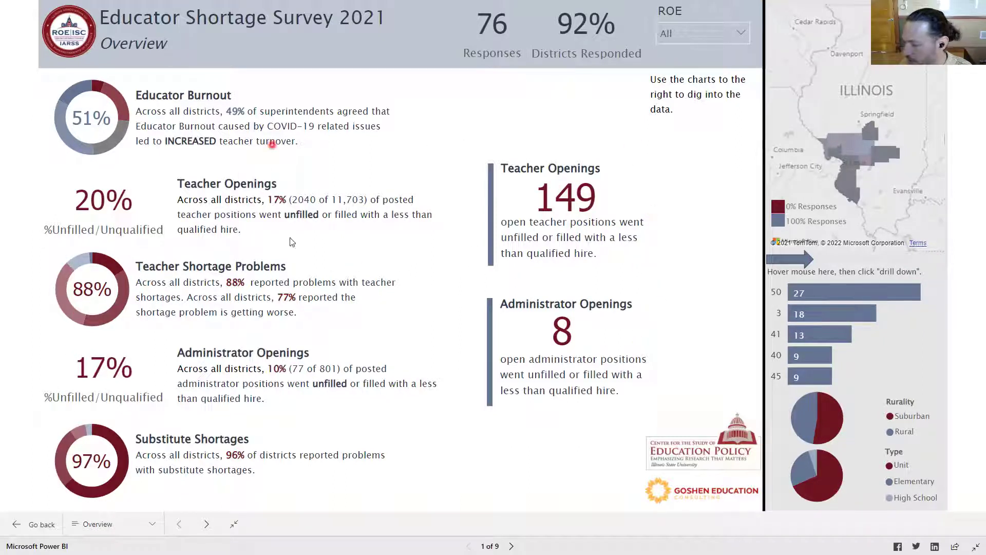
mouse_move(833, 309)
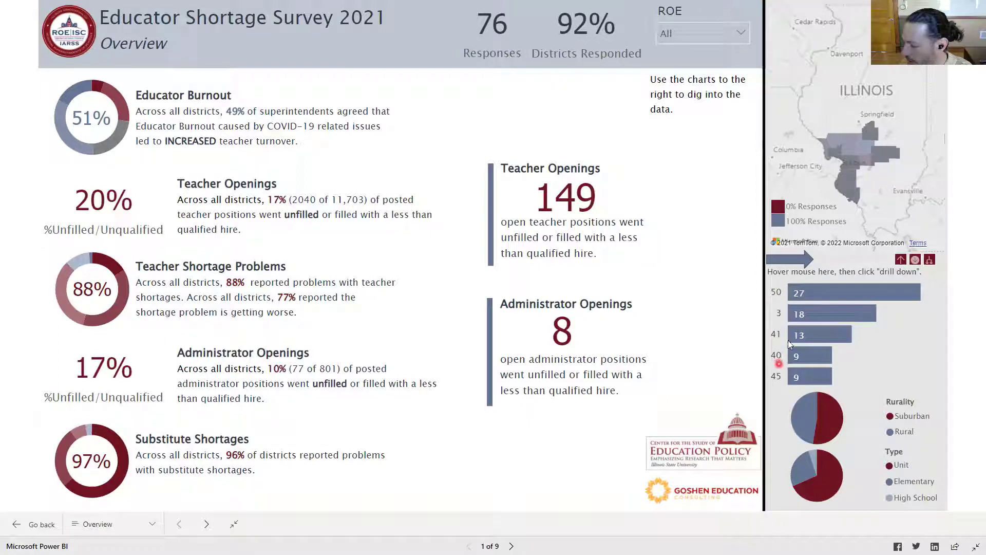
left_click(819, 334)
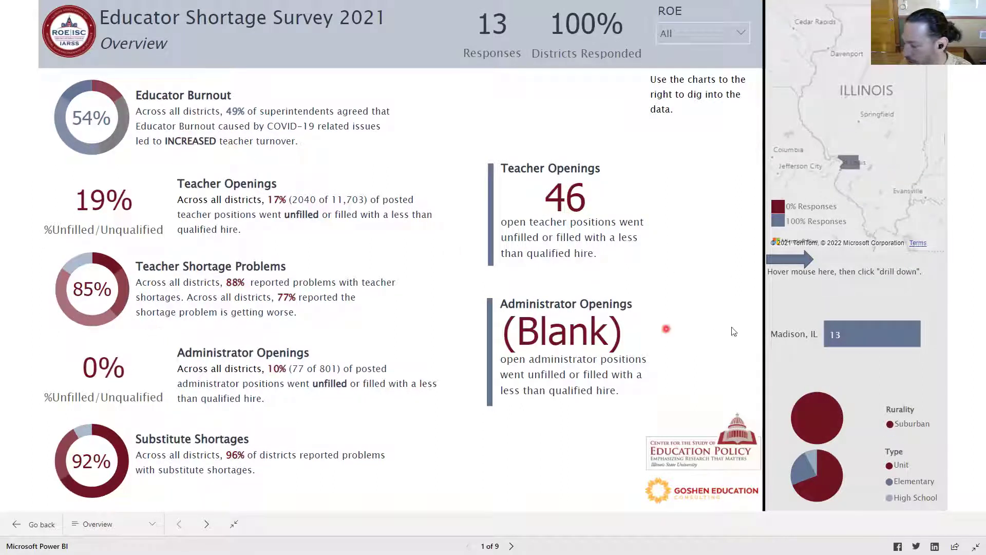
left_click(859, 335)
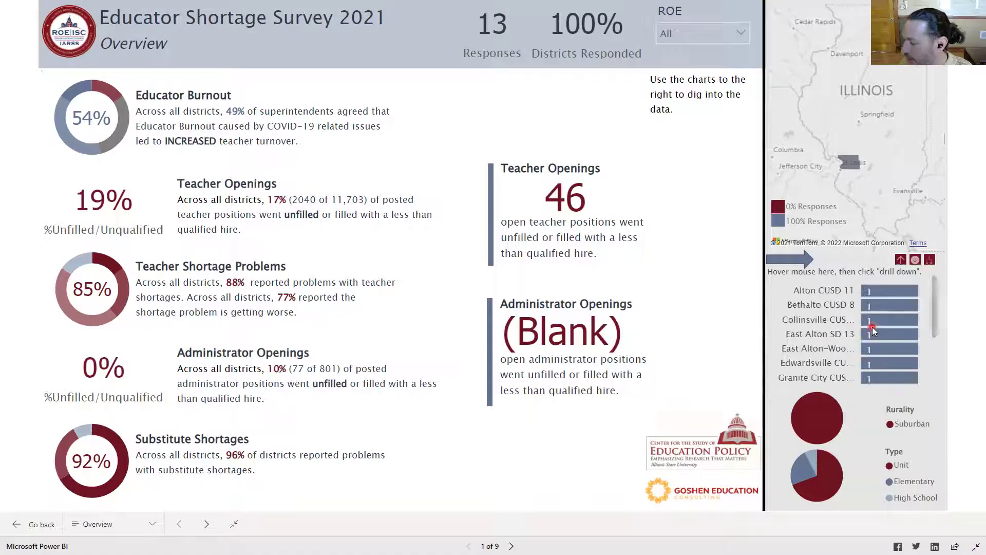
mouse_move(934, 284)
left_mouse_down()
mouse_move(932, 368)
mouse_move(933, 283)
left_mouse_up()
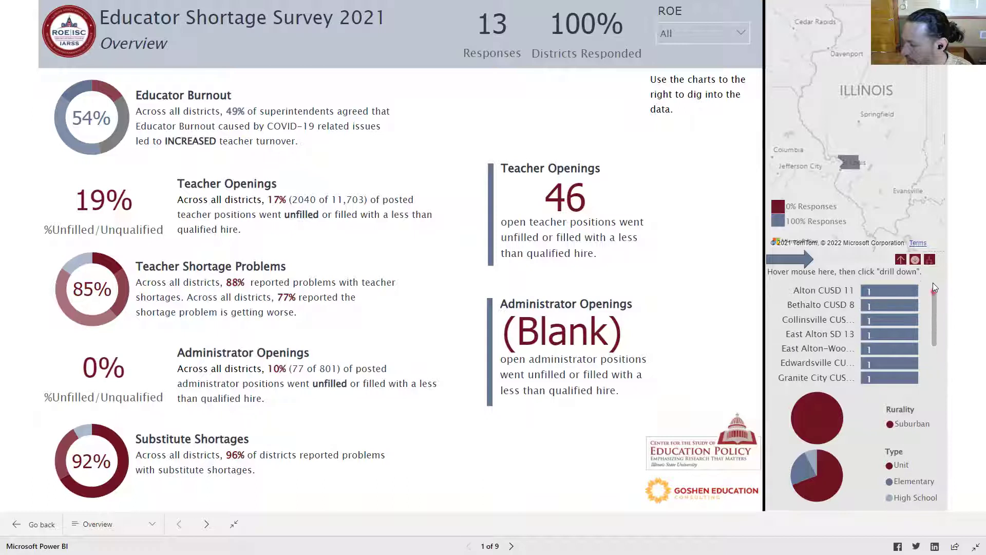
left_click(900, 262)
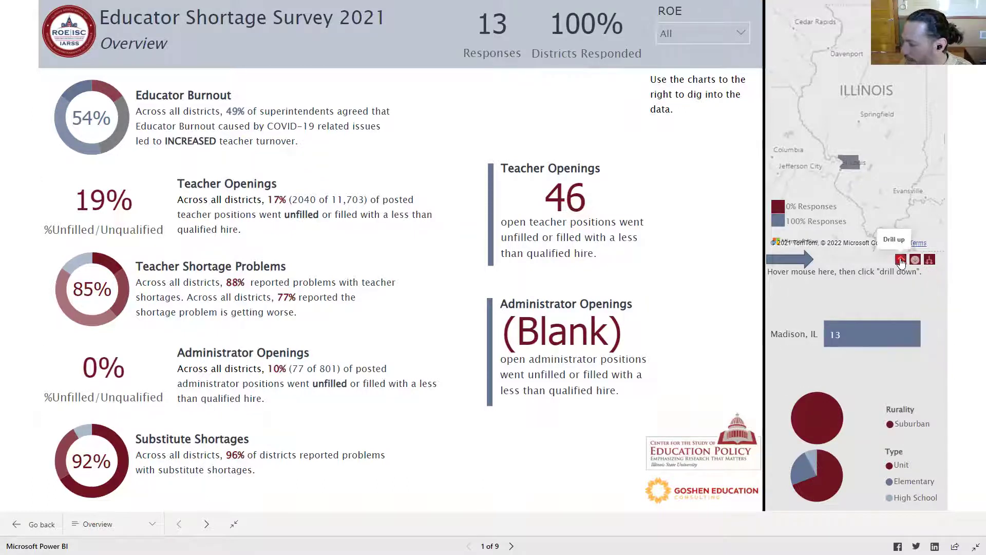
left_click(902, 262)
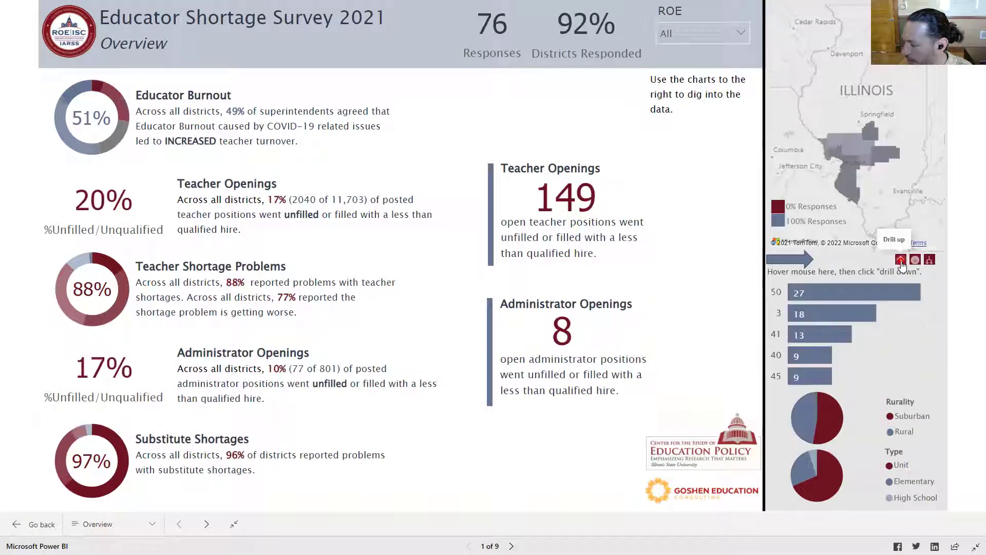
left_click(901, 261)
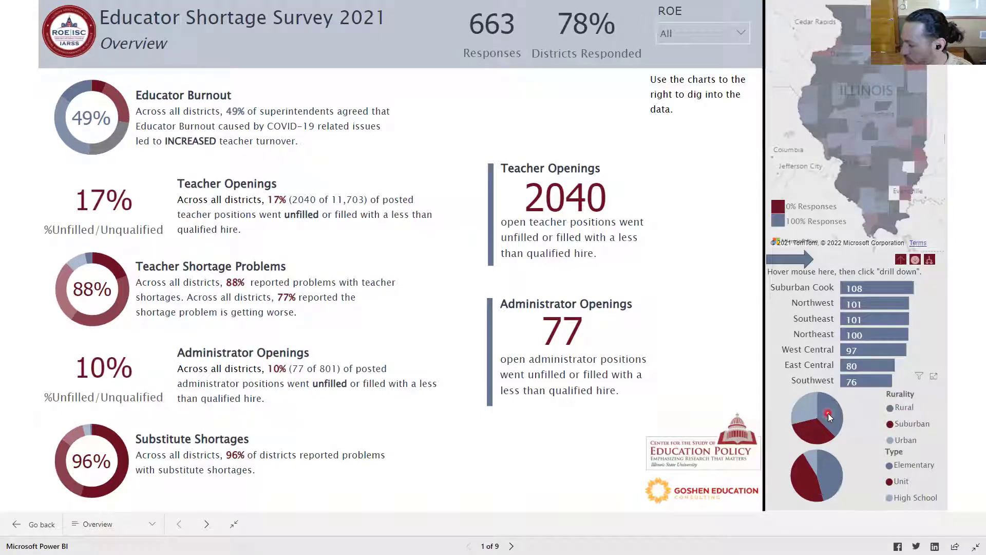
- Cross-filter to Rural, then Unit districts, clearing each, and advance to the COVID impacts page
left_click(828, 414)
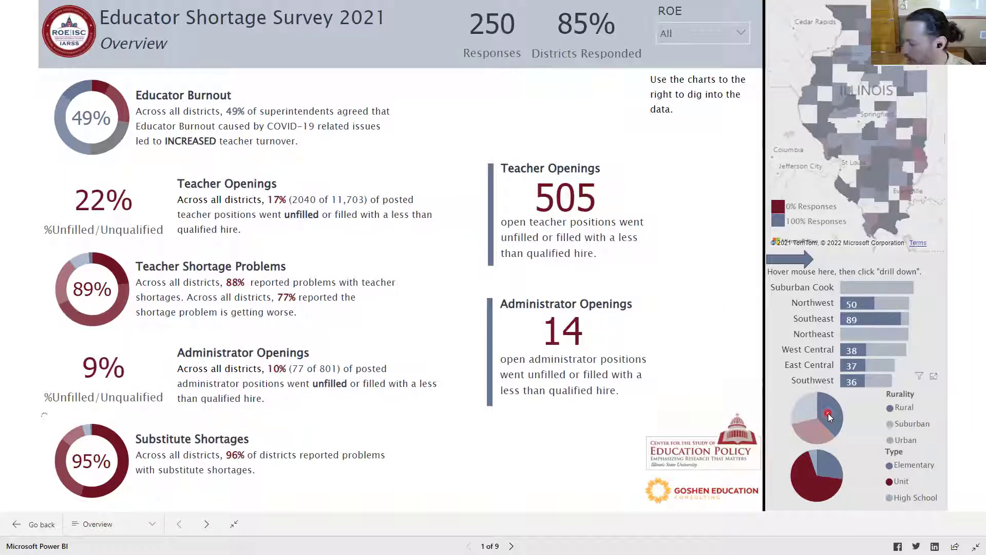
left_click(828, 413)
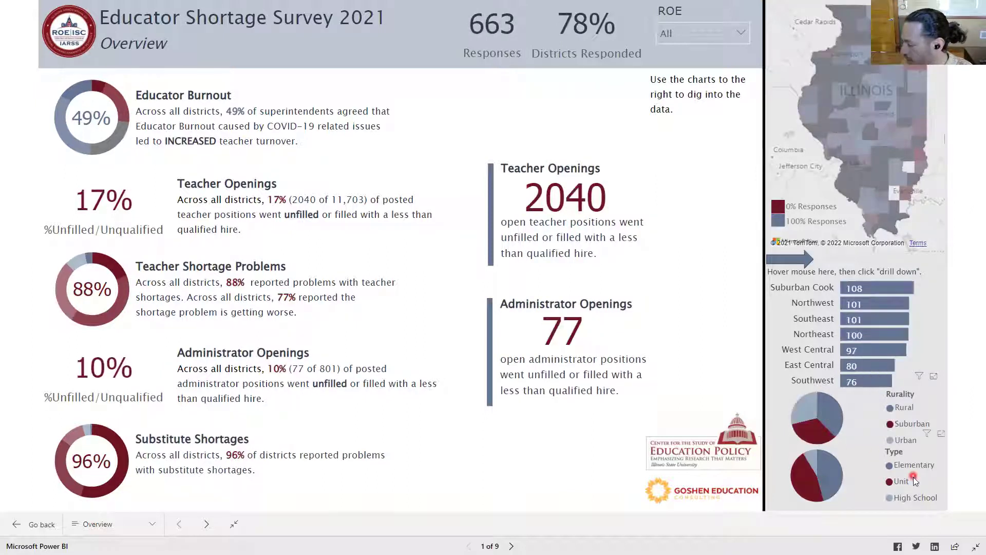
left_click(807, 483)
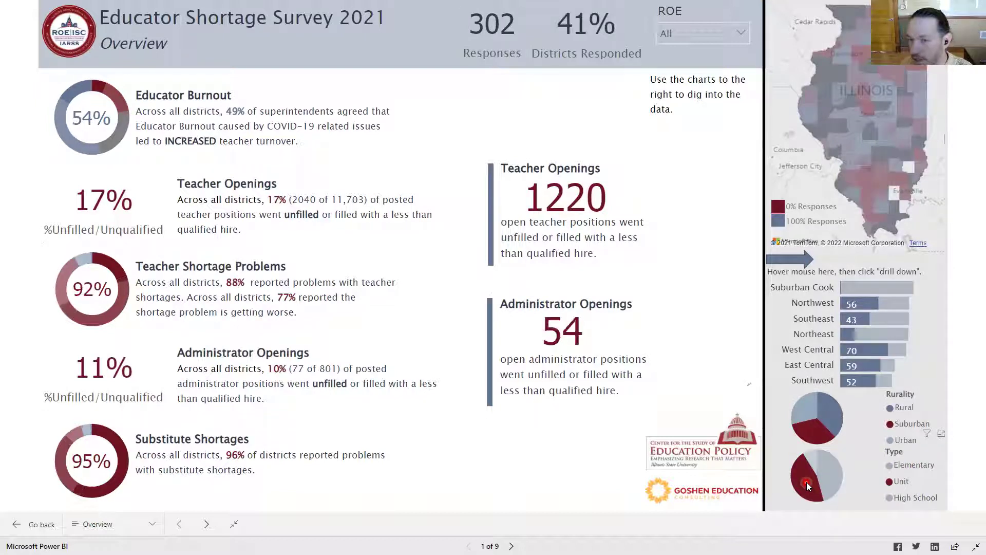
left_click(807, 483)
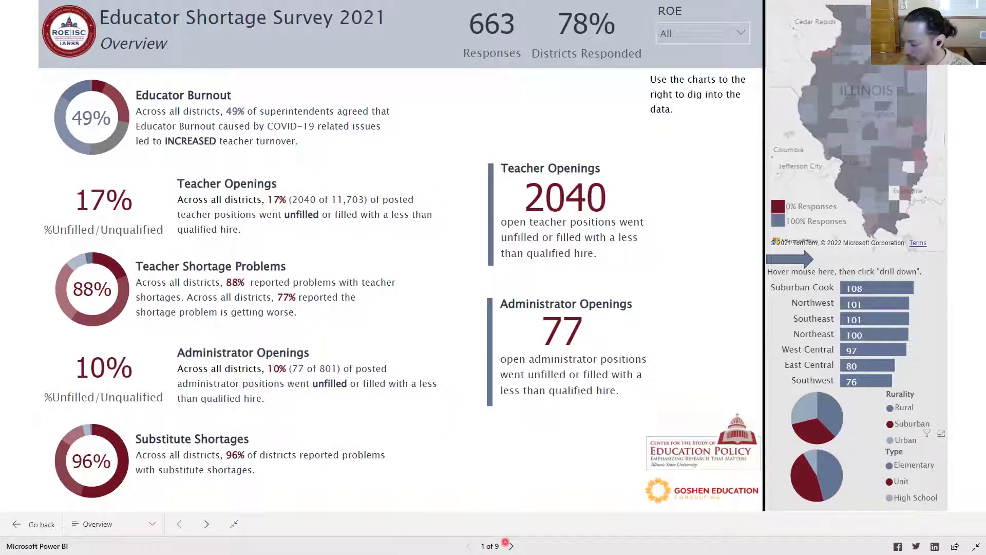
left_click(512, 547)
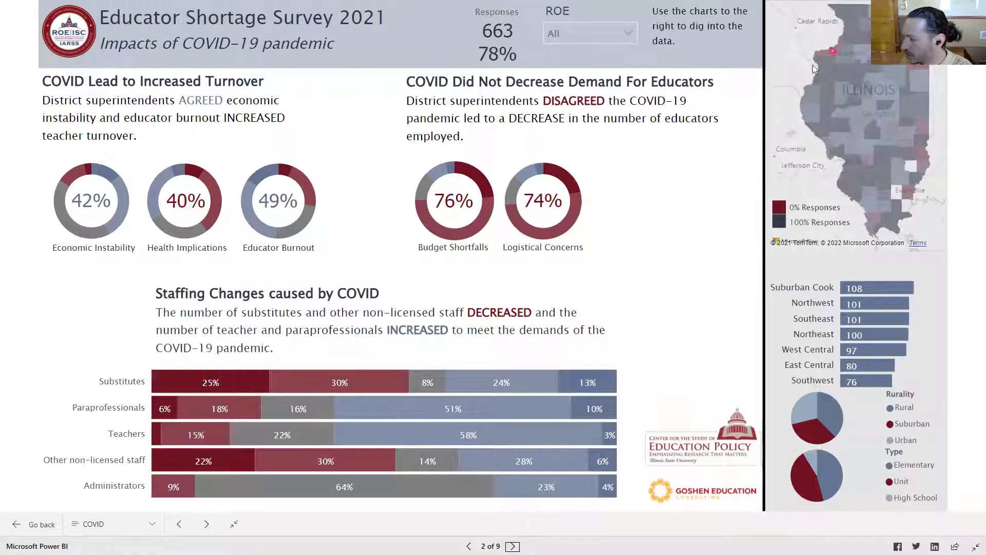
left_click(821, 341)
left_click(636, 22)
left_click(564, 11)
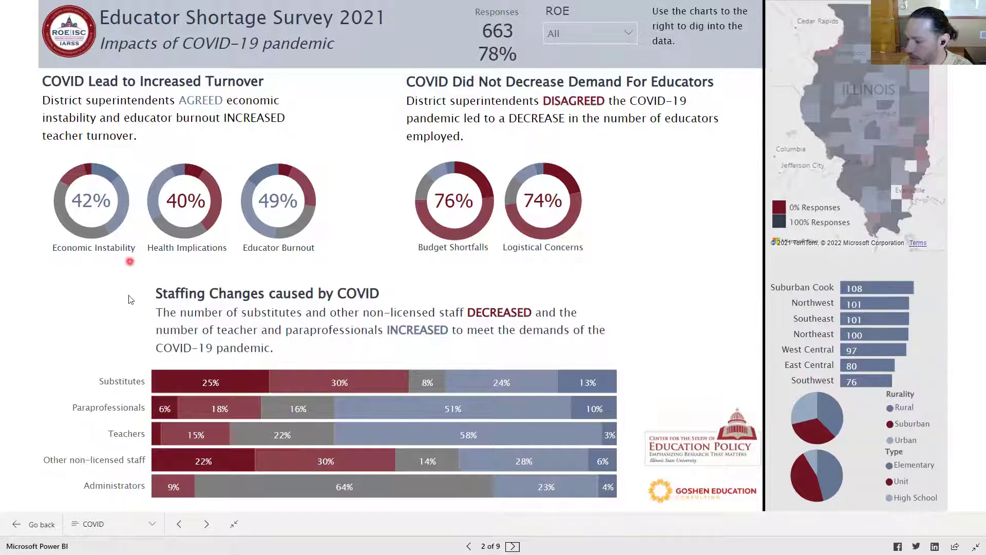
- On the Teacher Shortage page, cross-filter a northern and then a western county, clearing each
left_click(513, 546)
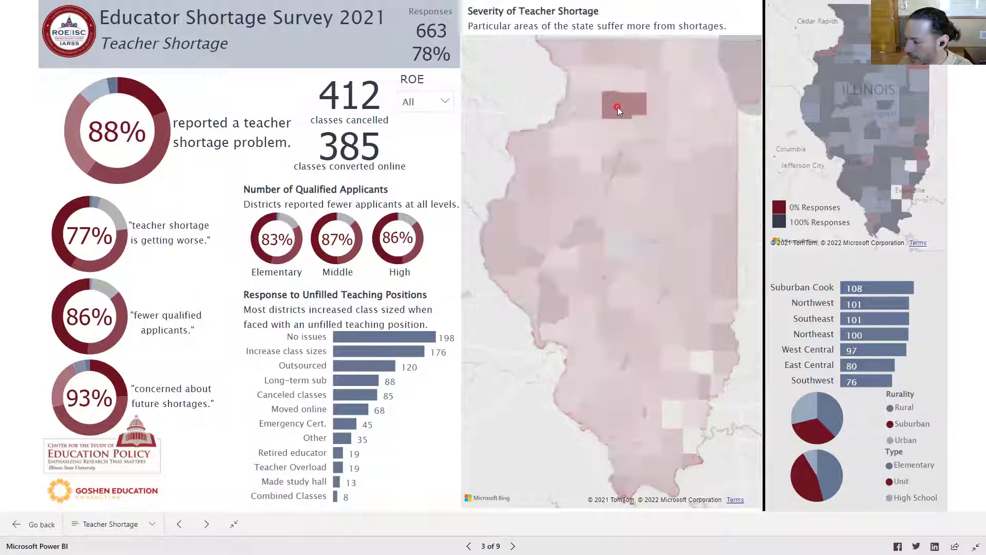
left_click(617, 107)
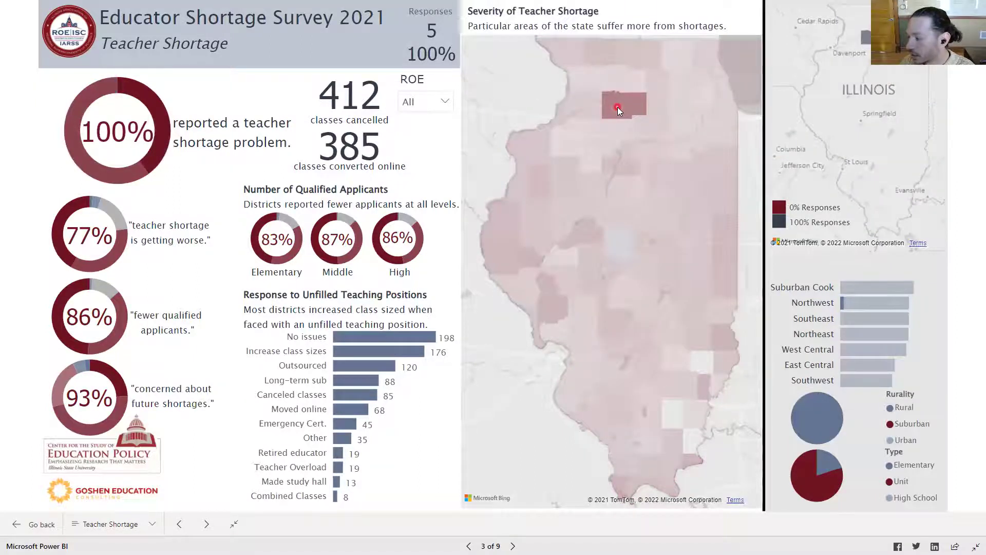
left_click(617, 107)
left_click(536, 191)
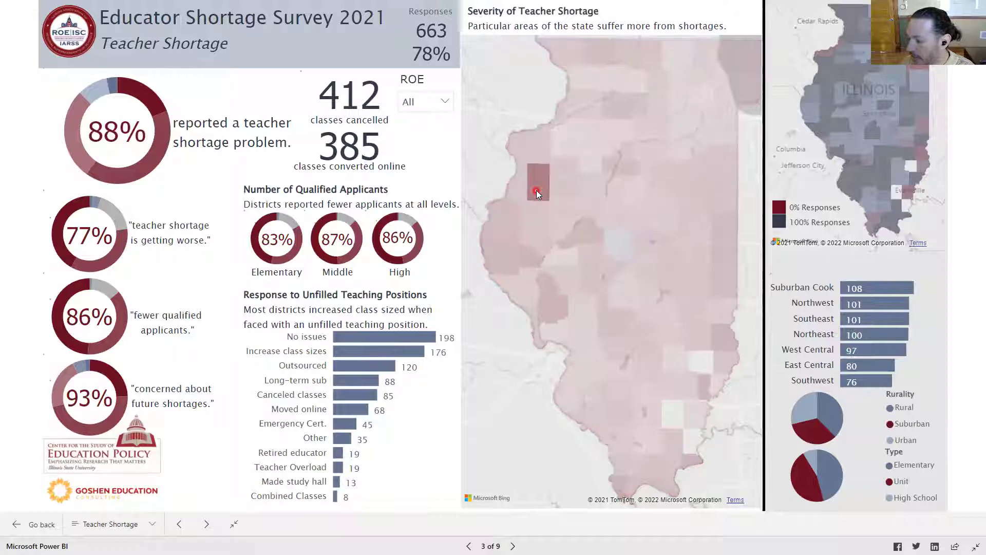
left_click(536, 191)
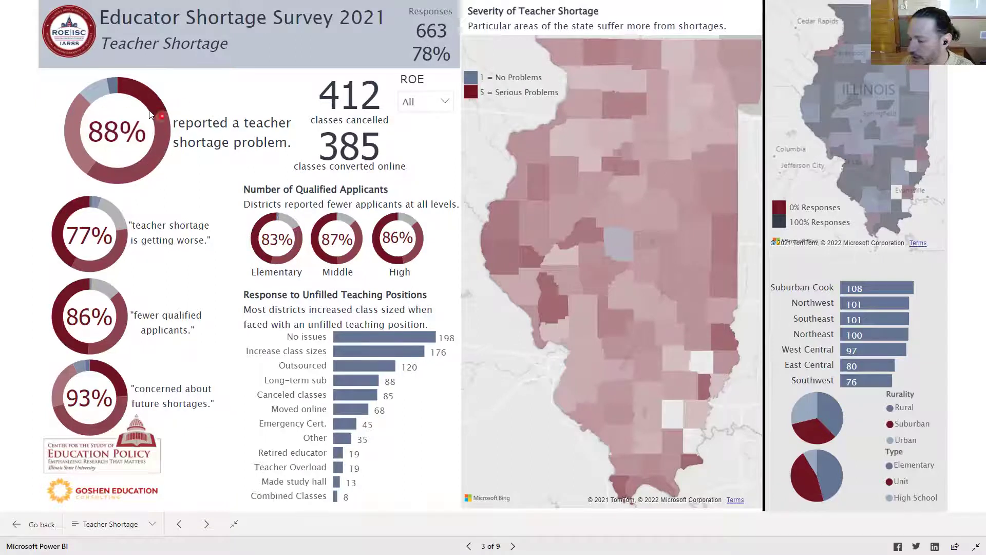
- Re-filter the western county, clear it, and advance to Teacher Recruitment/Retention
left_click(539, 182)
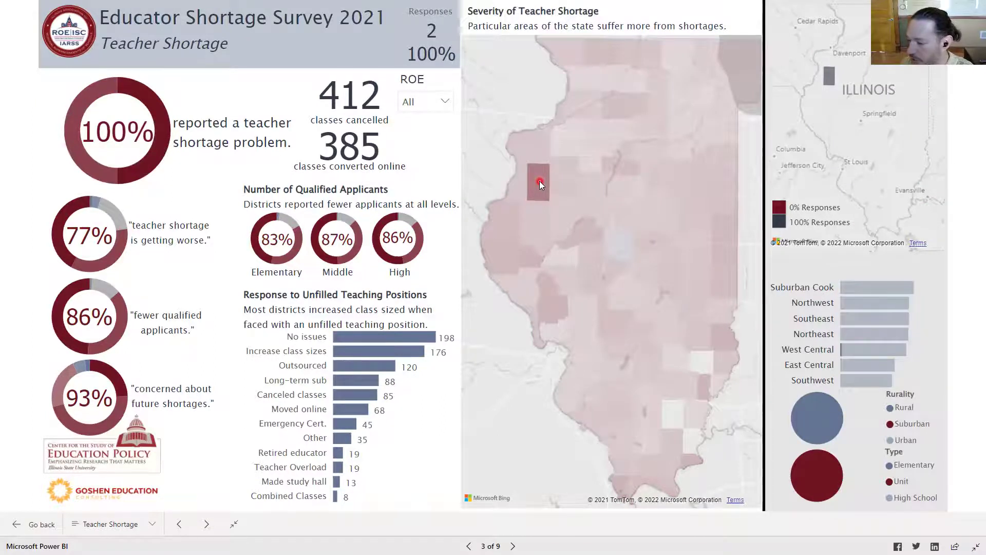
left_click(540, 182)
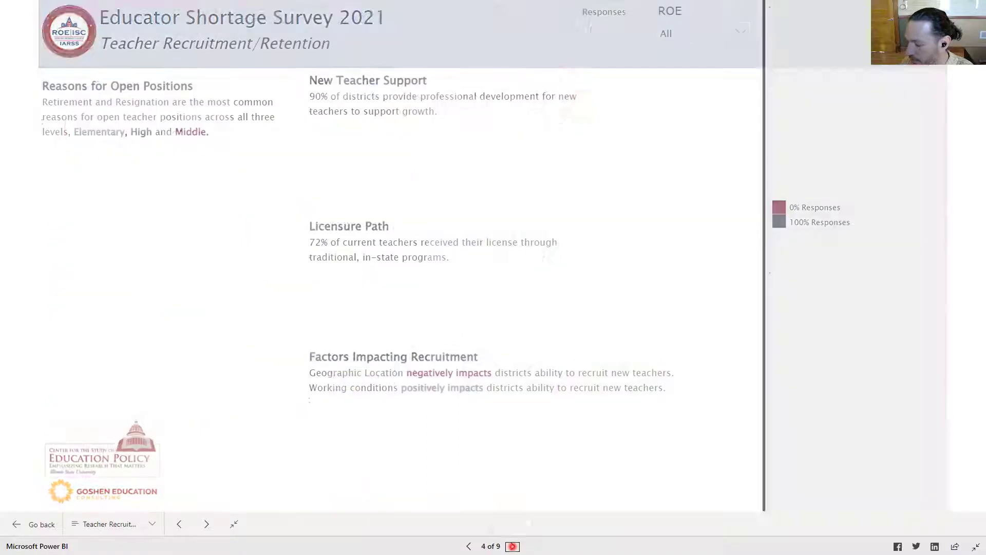
left_click(513, 546)
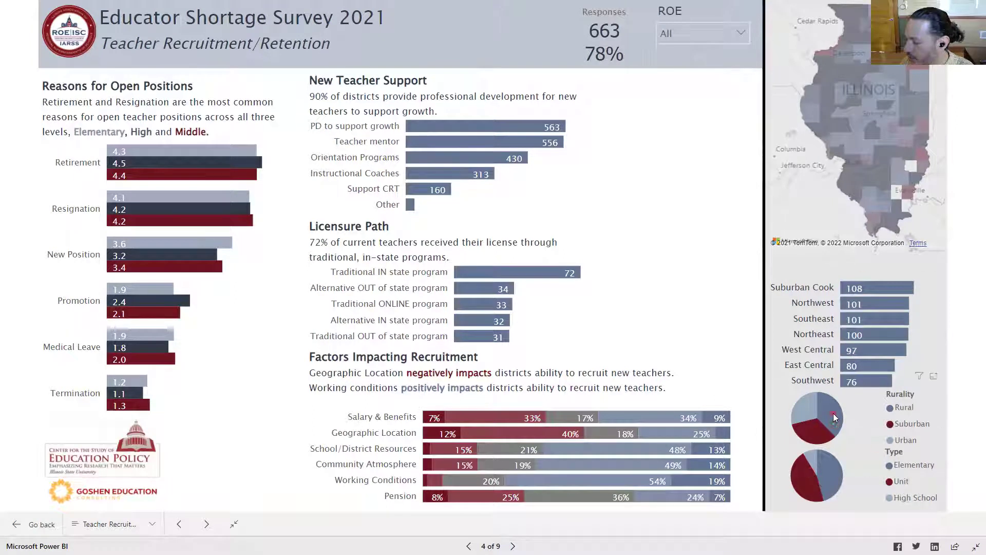
- Cross-filter to rural districts, clear it, and advance to the Teacher Openings page
left_click(833, 414)
left_click(834, 413)
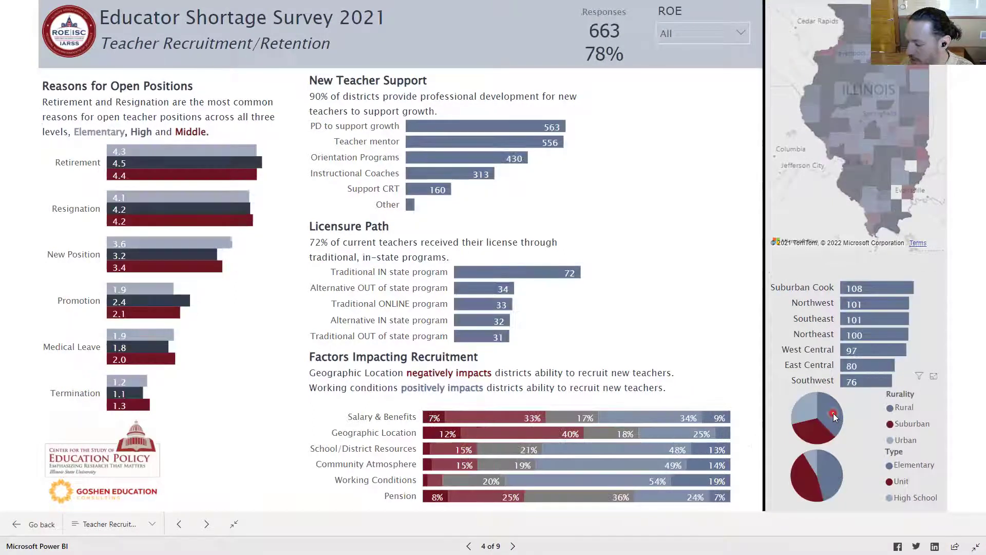
left_click(514, 547)
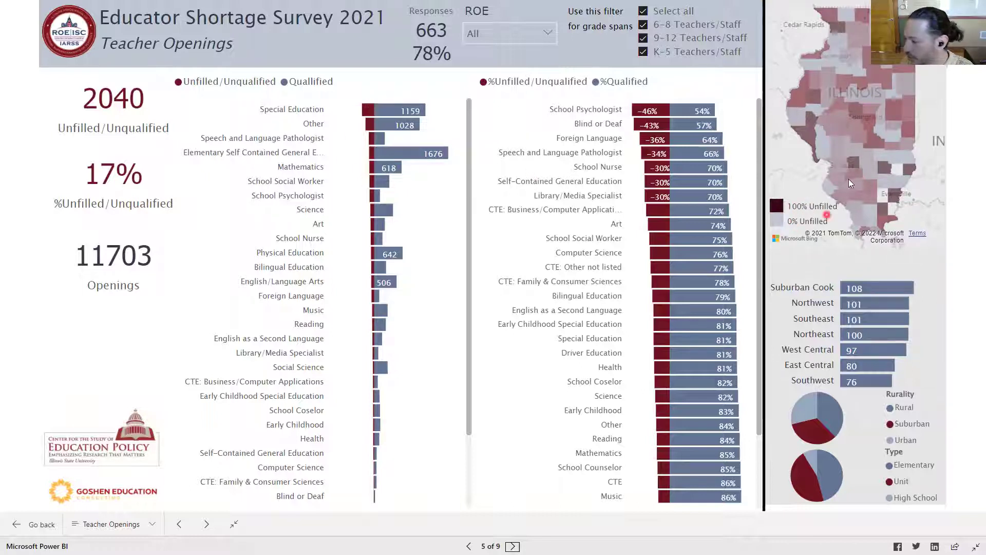
mouse_move(853, 162)
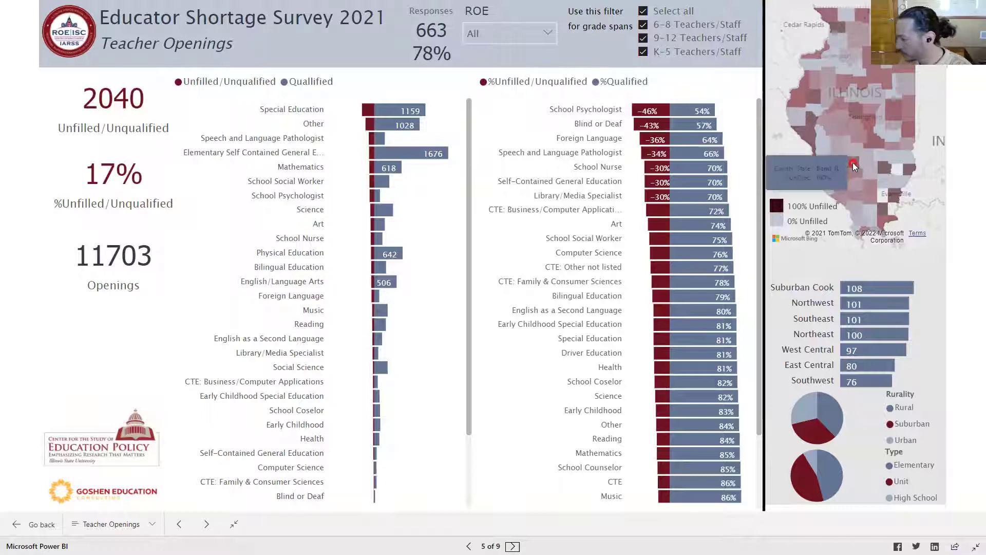
left_click(853, 162)
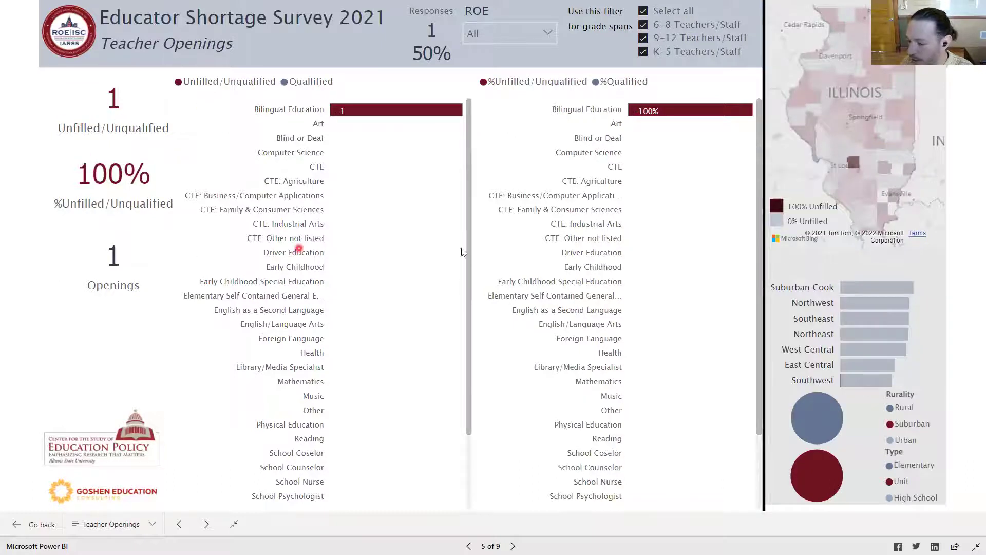
left_click(855, 163)
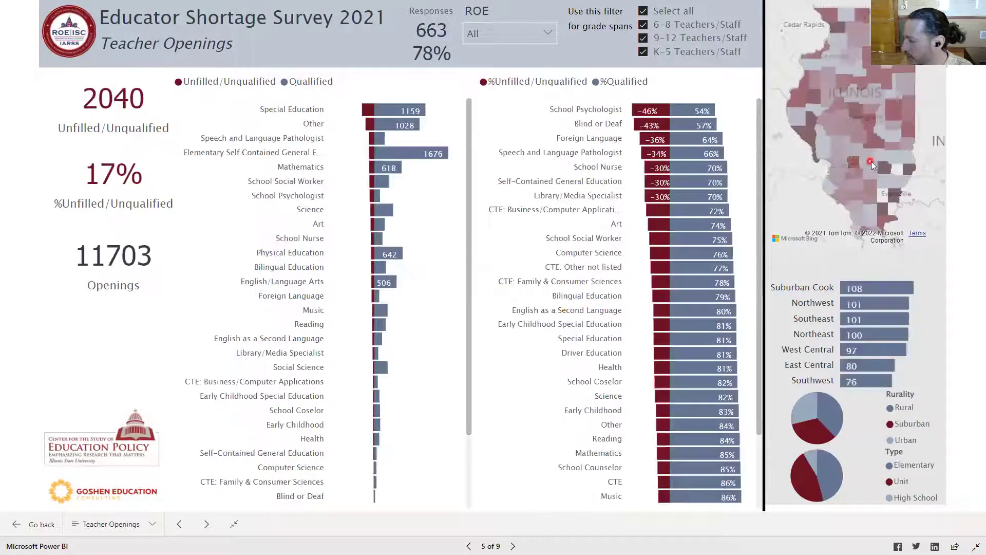
left_click(884, 167)
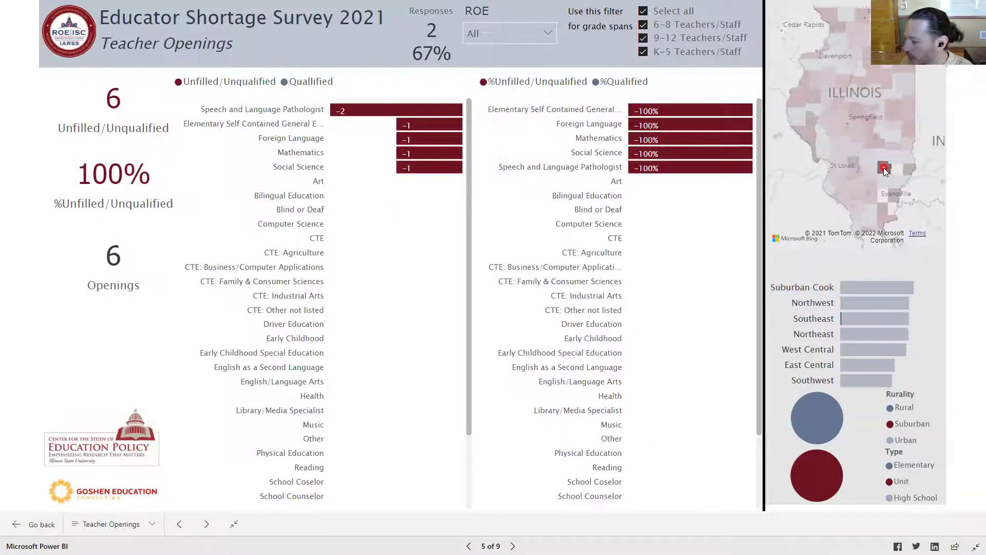
left_click(884, 168)
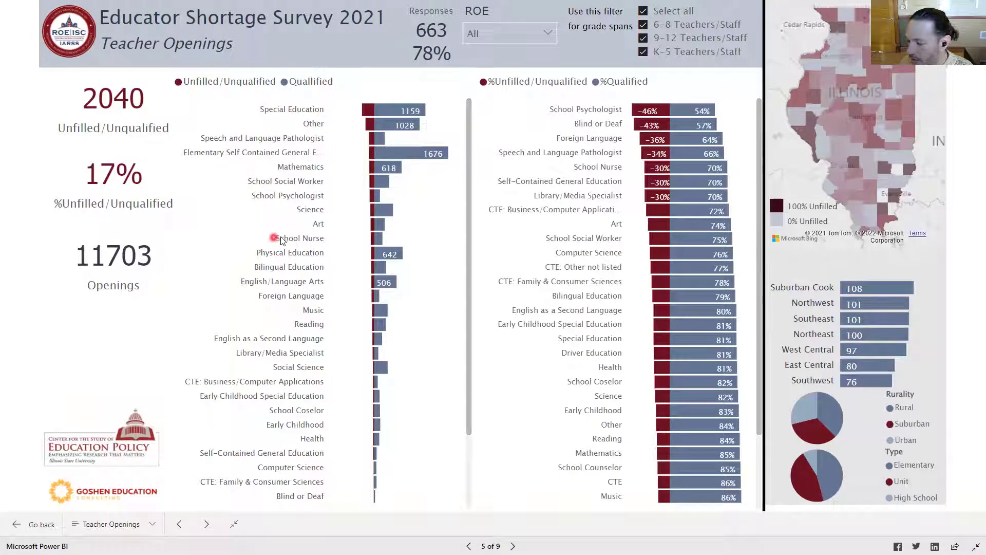
left_click(371, 168)
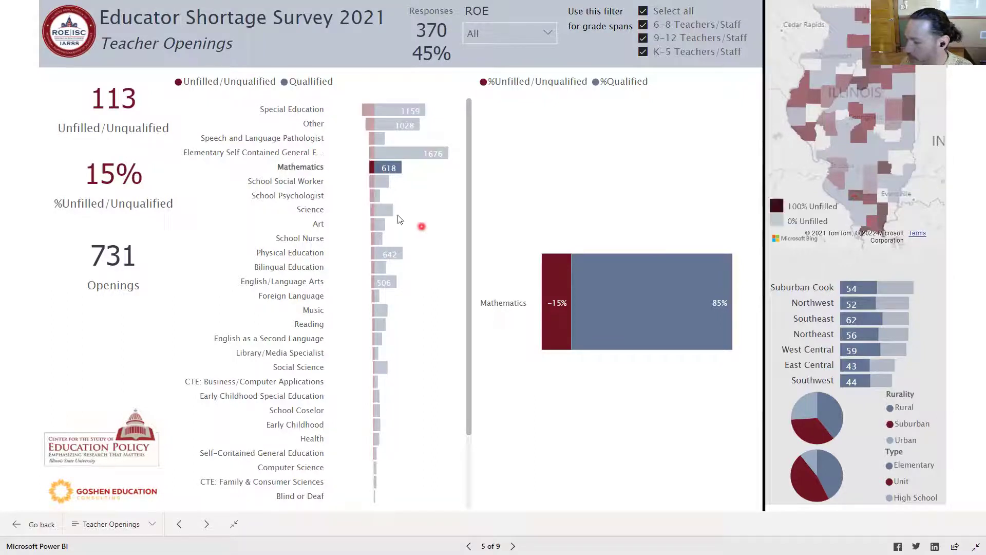
left_click(371, 168)
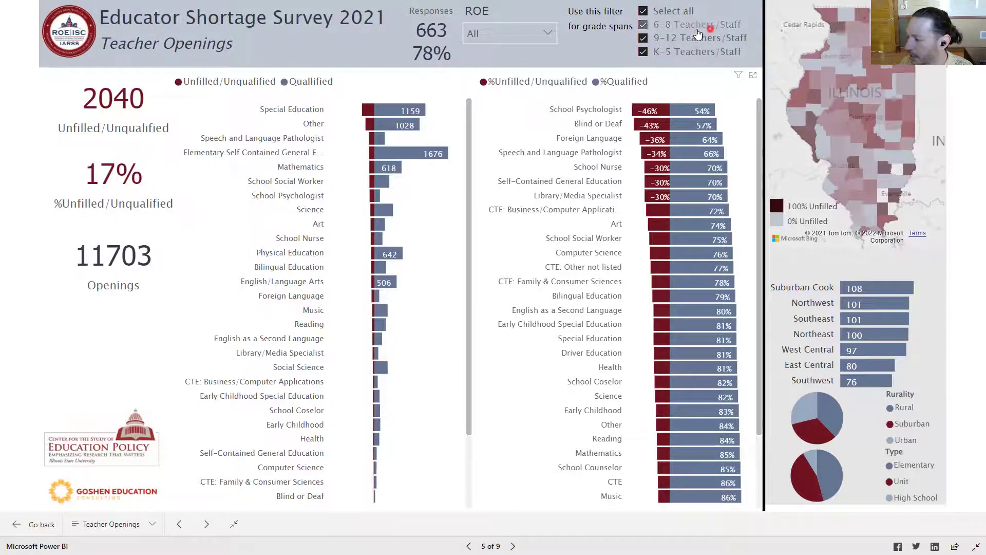
left_click(643, 27)
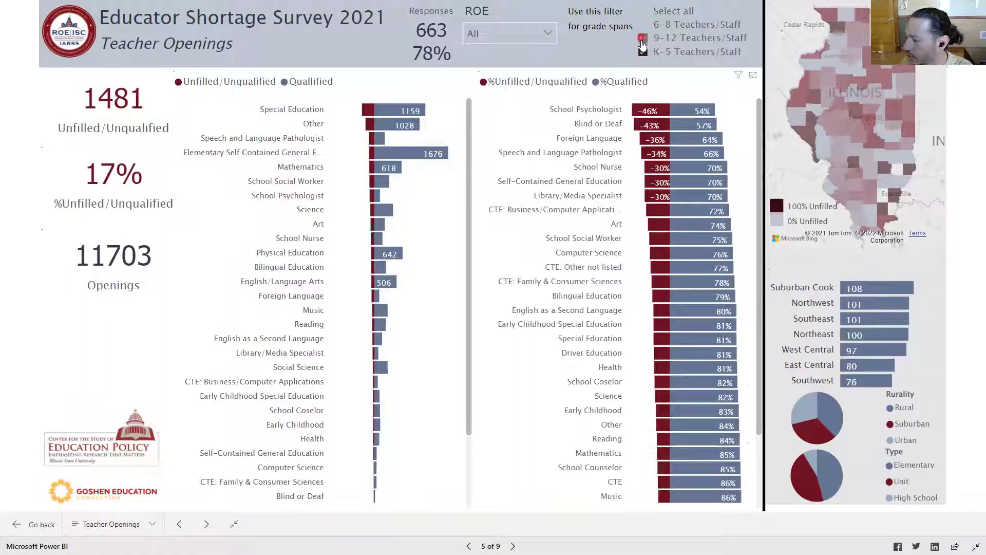
left_click(644, 39)
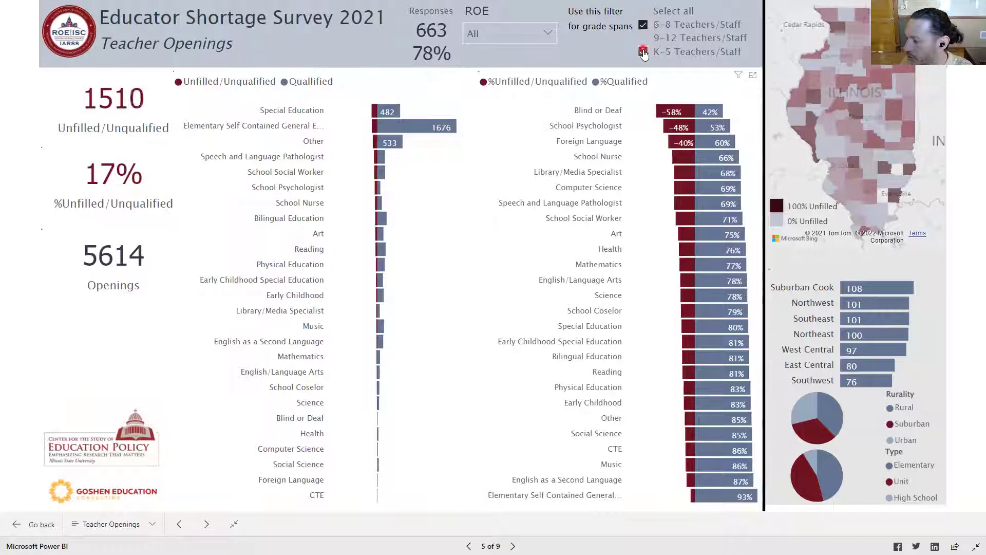
left_click(643, 52)
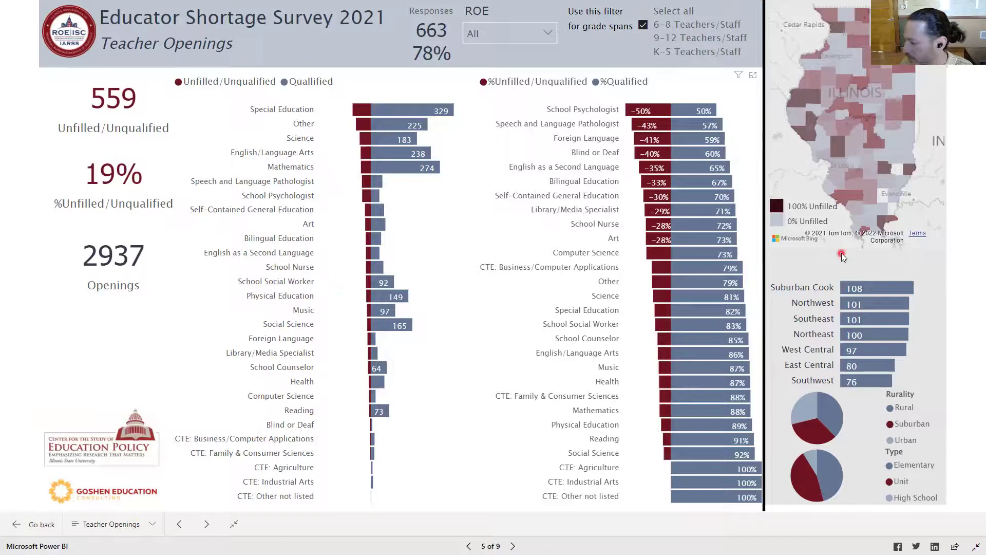
left_click(647, 12)
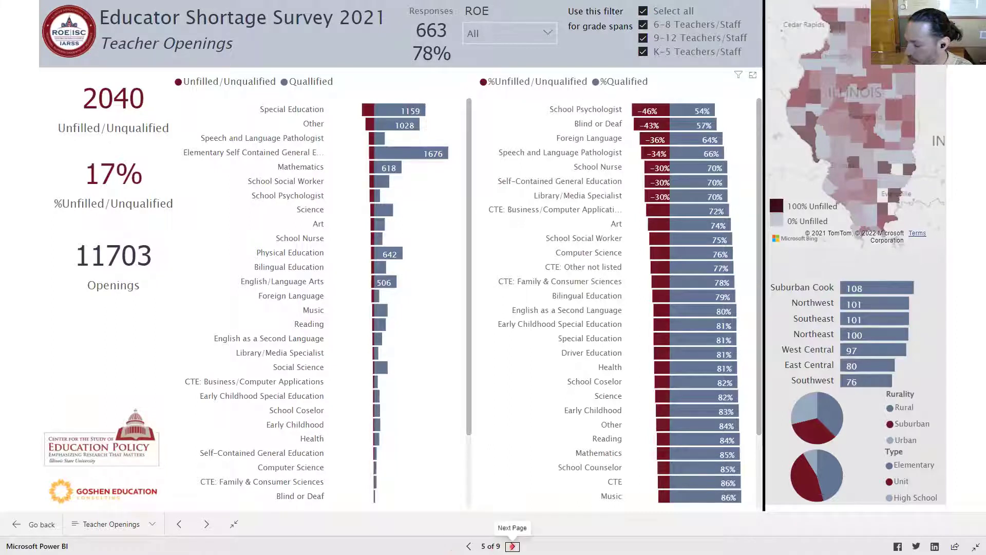
- Advance through the Administrator Shortage page to Administrator Recruitment/Retention
left_click(512, 546)
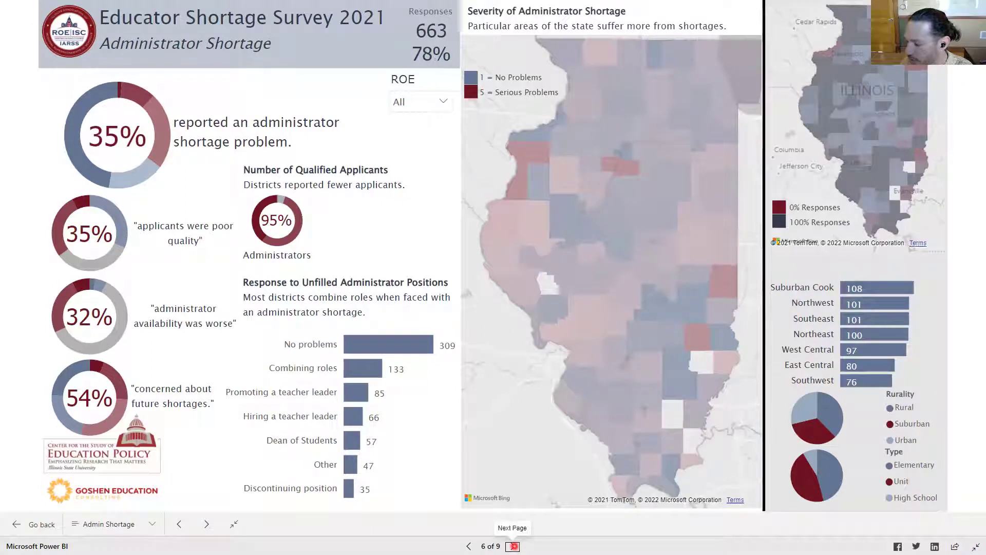
left_click(513, 546)
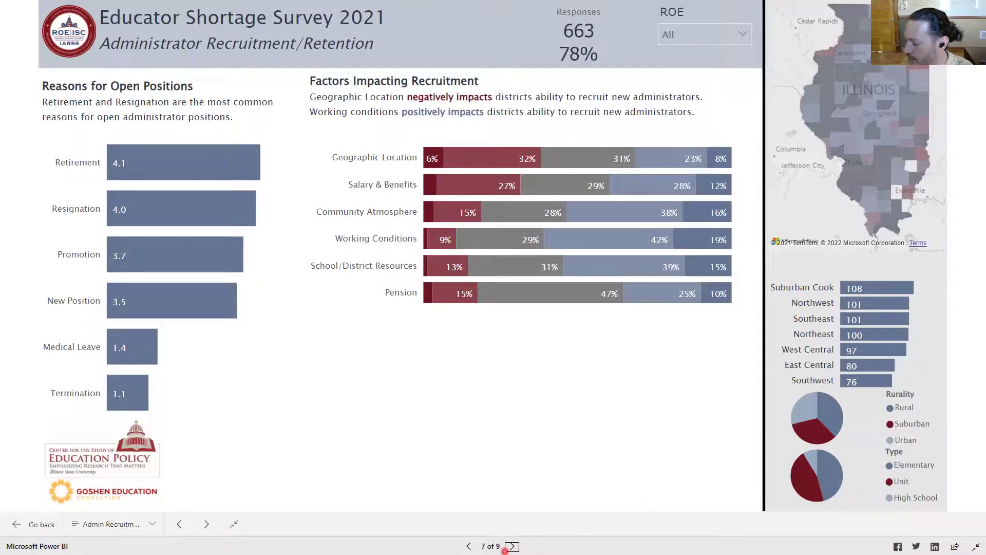
- Advance through Administrator Openings to the final Substitute Shortage page, 9 of 9
left_click(512, 546)
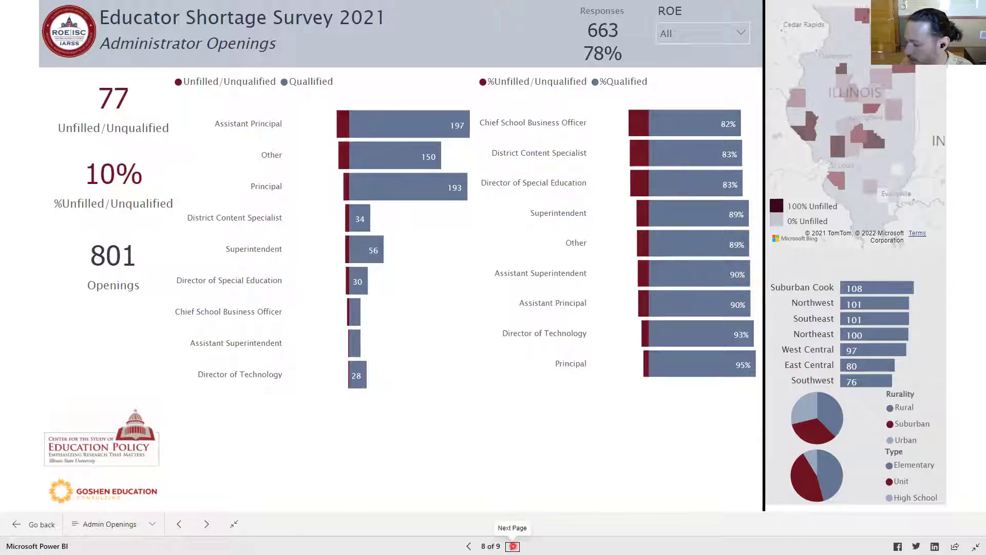
left_click(513, 546)
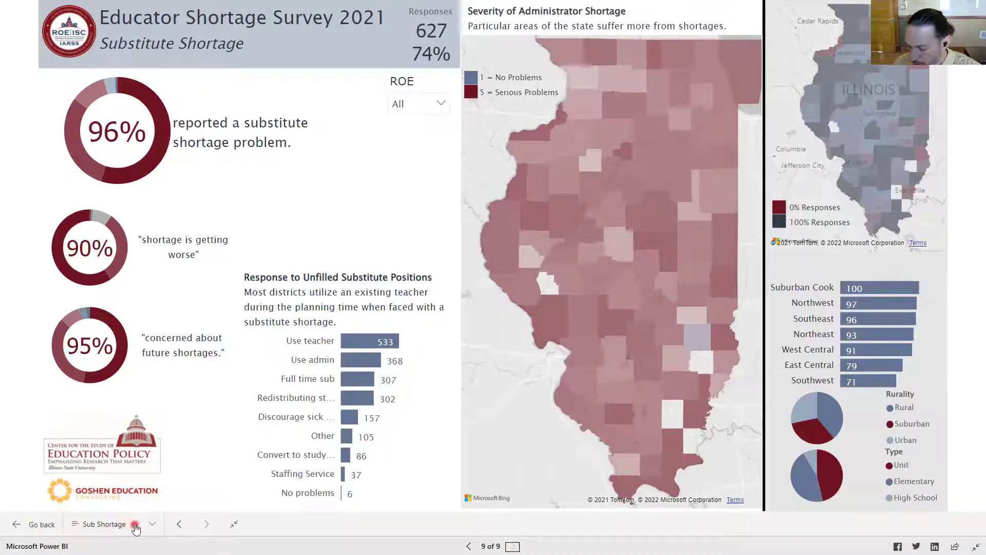
- Jump from the page list back to the Overview page, 1 of 9
left_click(128, 524)
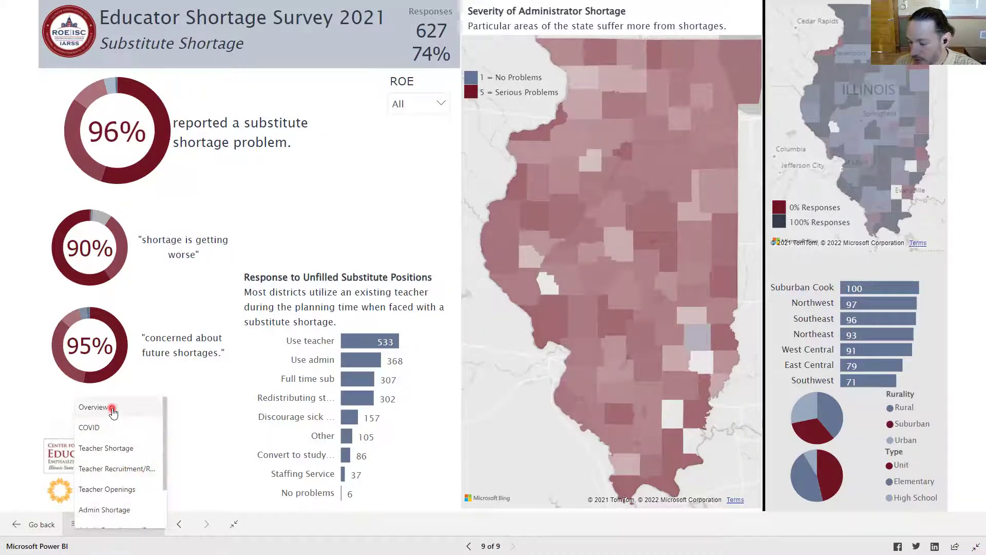
left_click(113, 408)
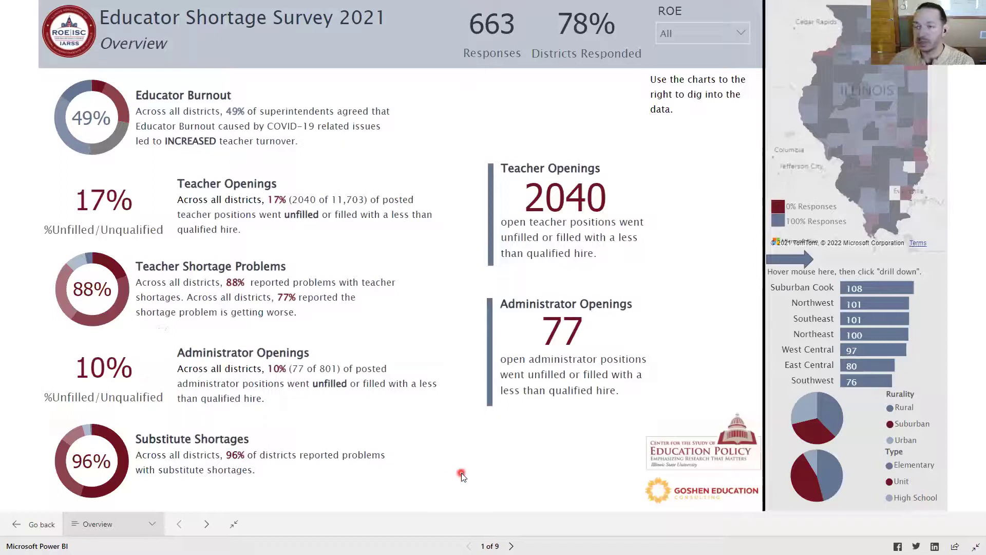